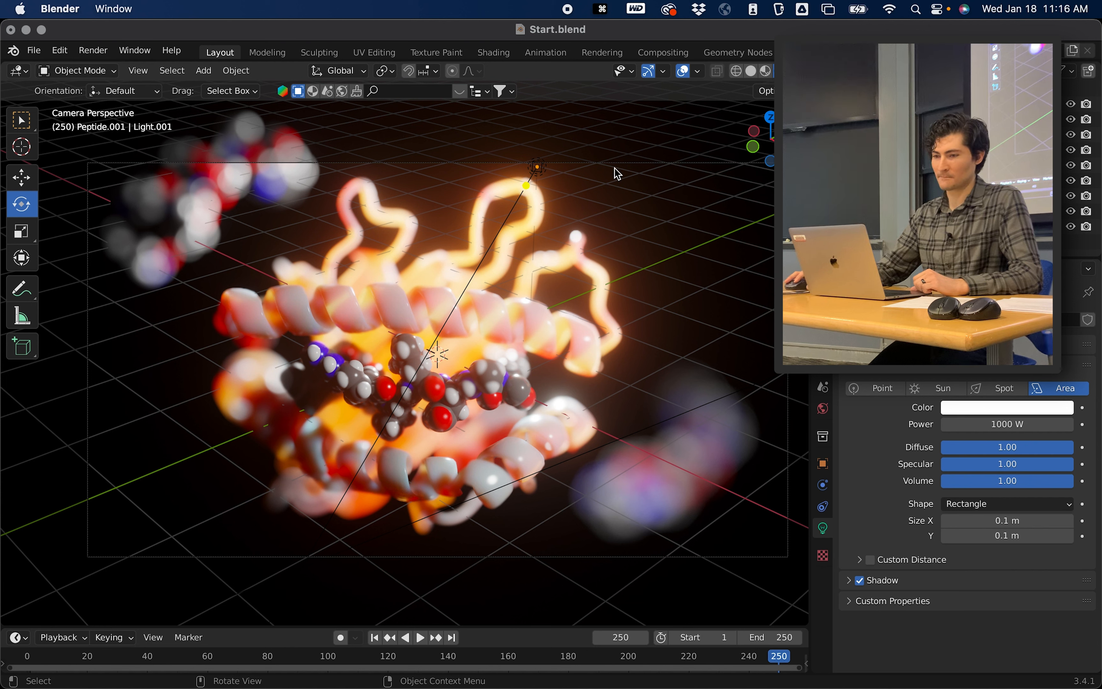
Step: Render the current frame as a still image, inspect it in an enlarged render window, and close the window
left_click(93, 54)
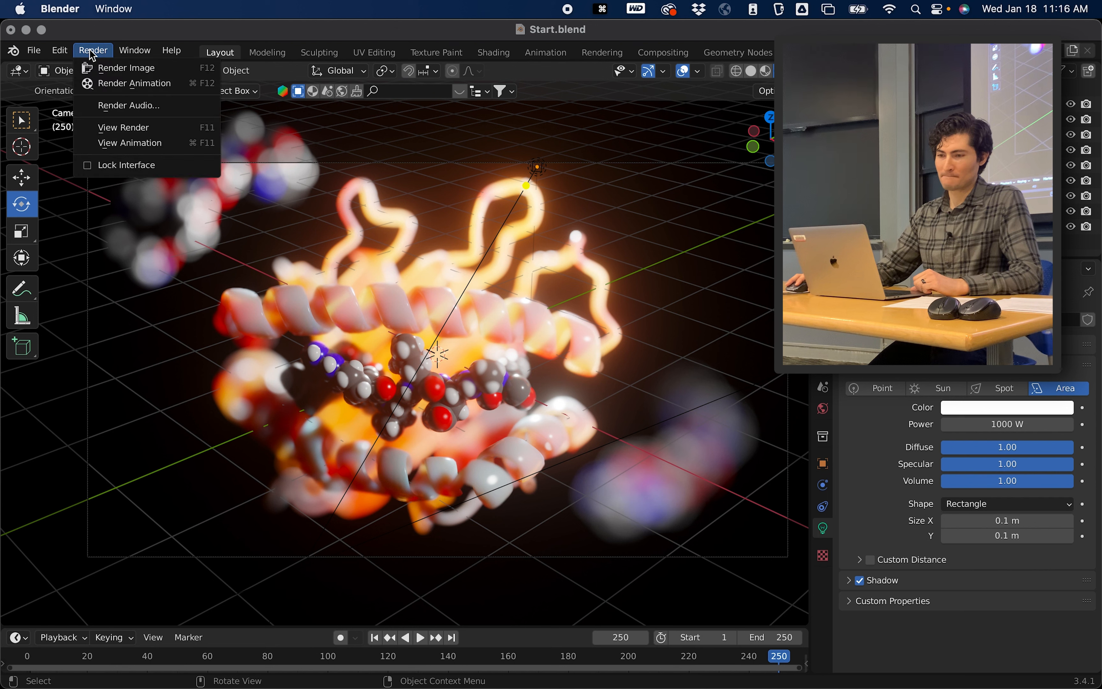
left_click(121, 69)
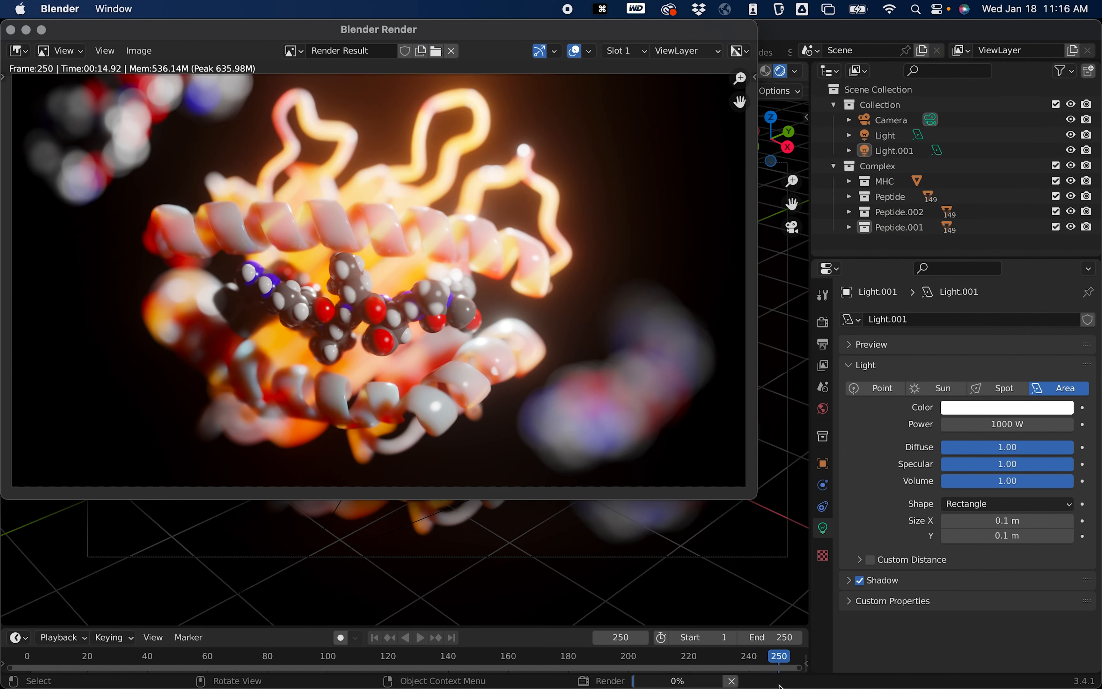
left_click_drag(756, 498, 837, 577)
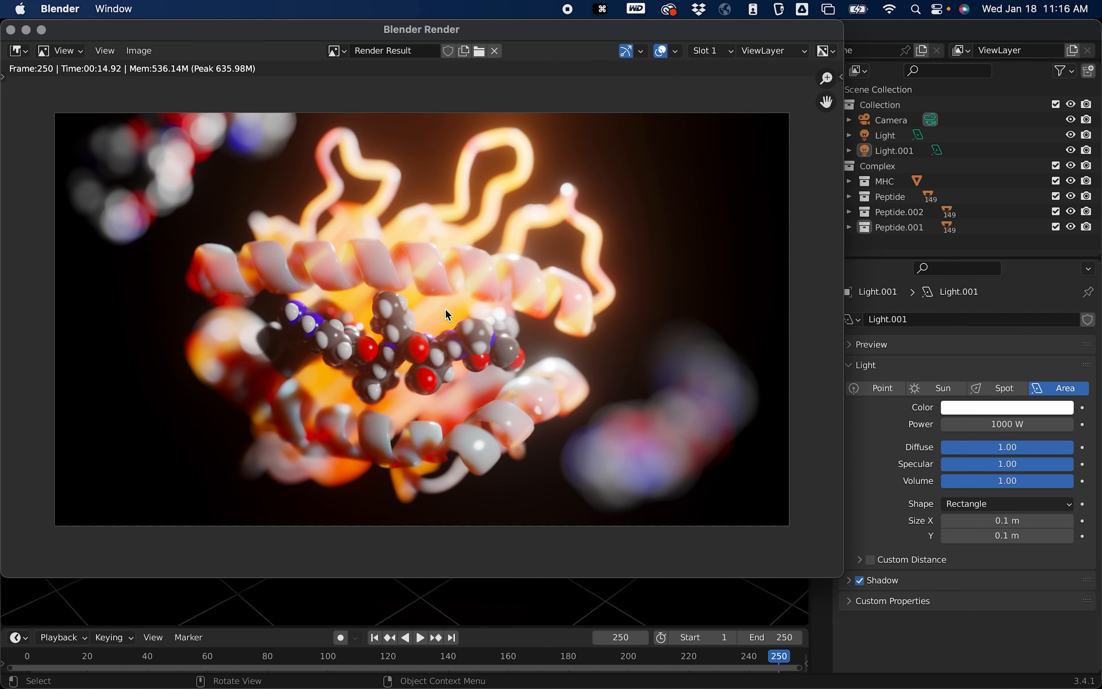
left_click(11, 31)
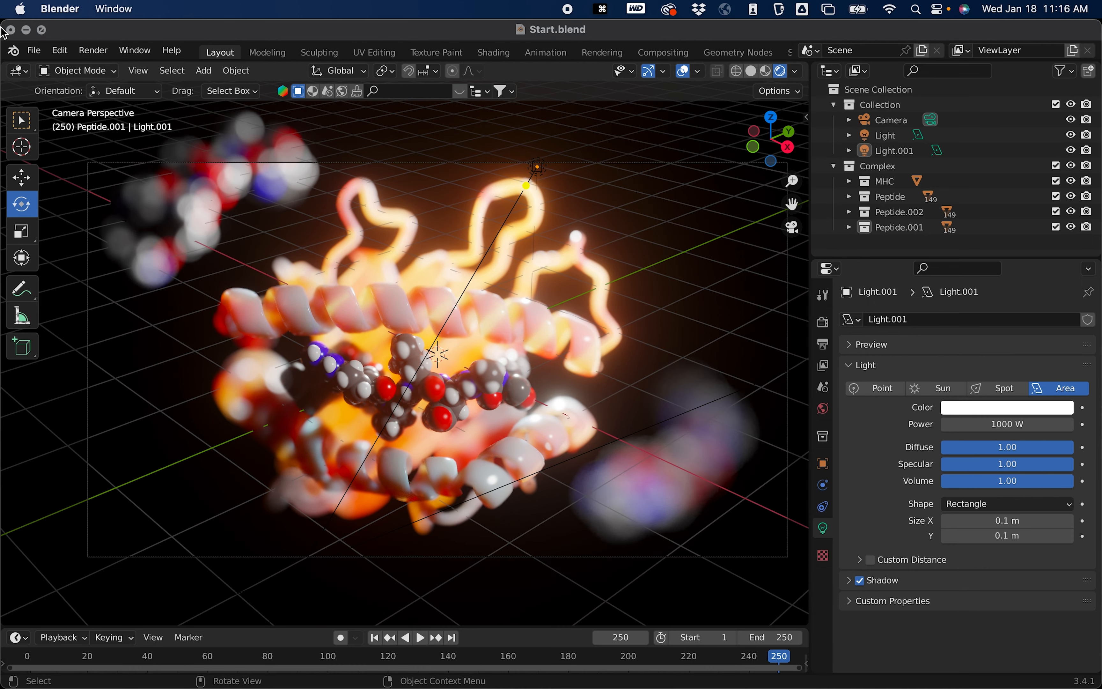
Step: Select all objects in the Peptide.002 collection and move them down and left towards the edge of the camera frame
left_click(894, 217)
right_click(889, 214)
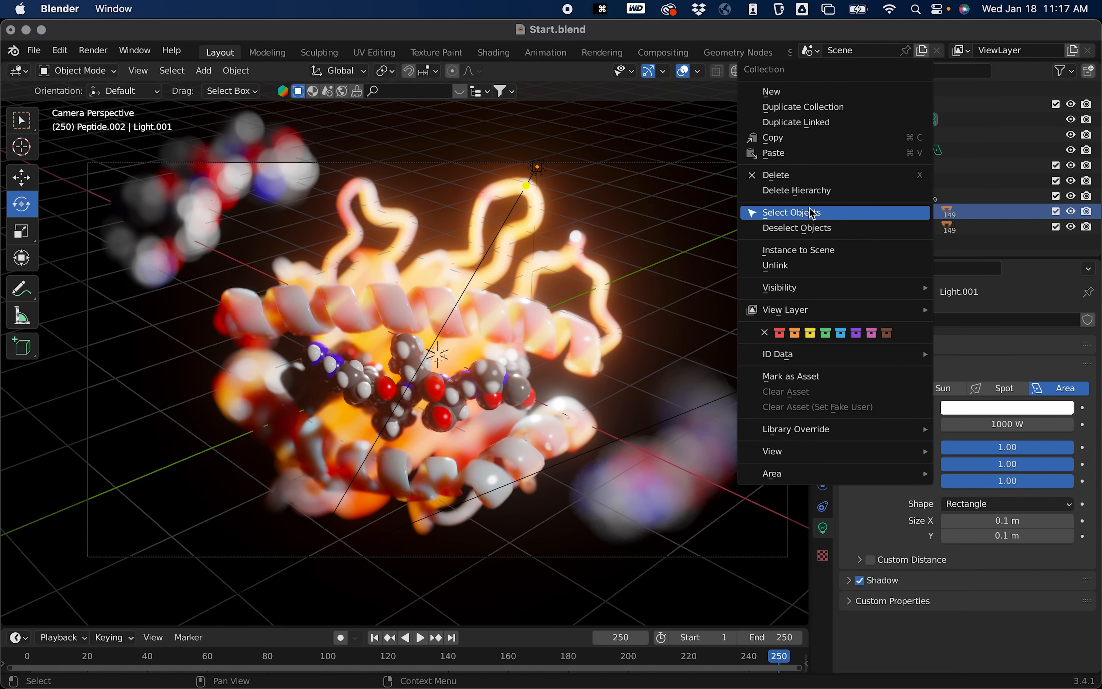
key("Return")
left_click(32, 177)
left_click_drag(174, 217, 132, 265)
left_click(276, 145)
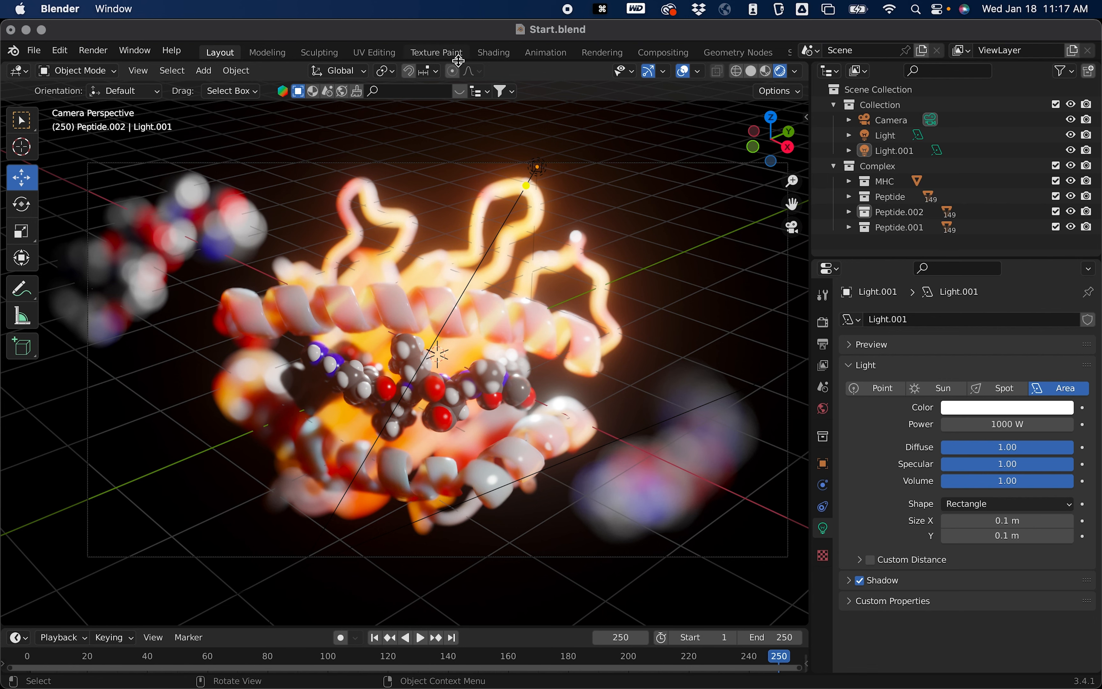
Step: Open the Compositing workspace, enable Use Nodes, and frame the whole node tree
left_click(665, 52)
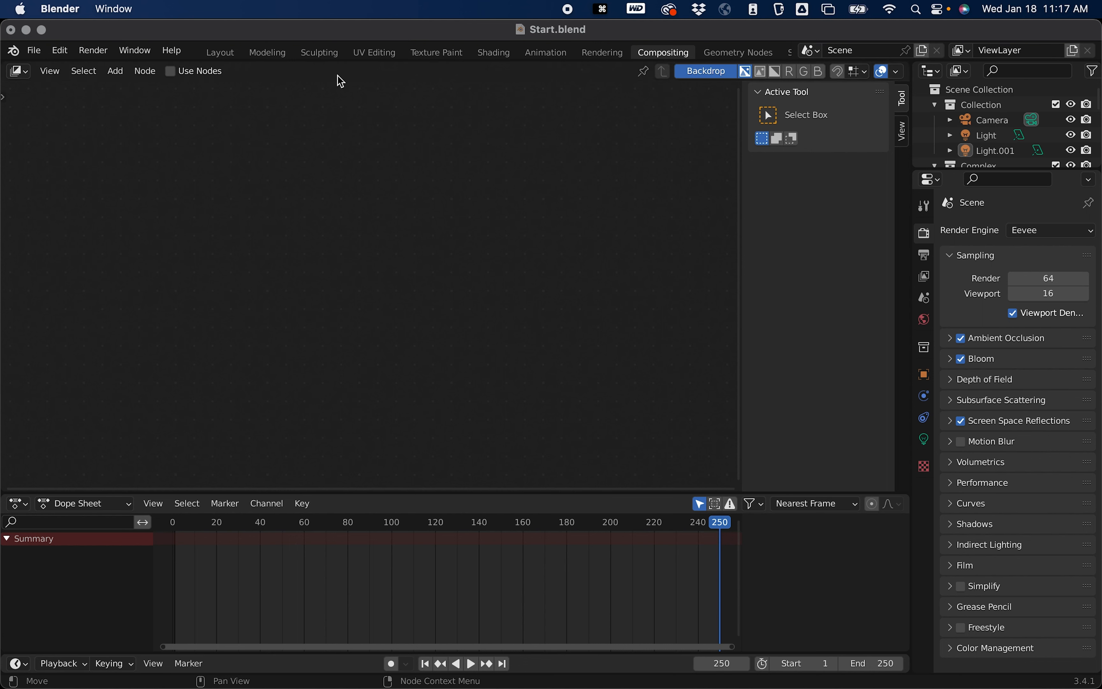
left_click(171, 73)
key("Home")
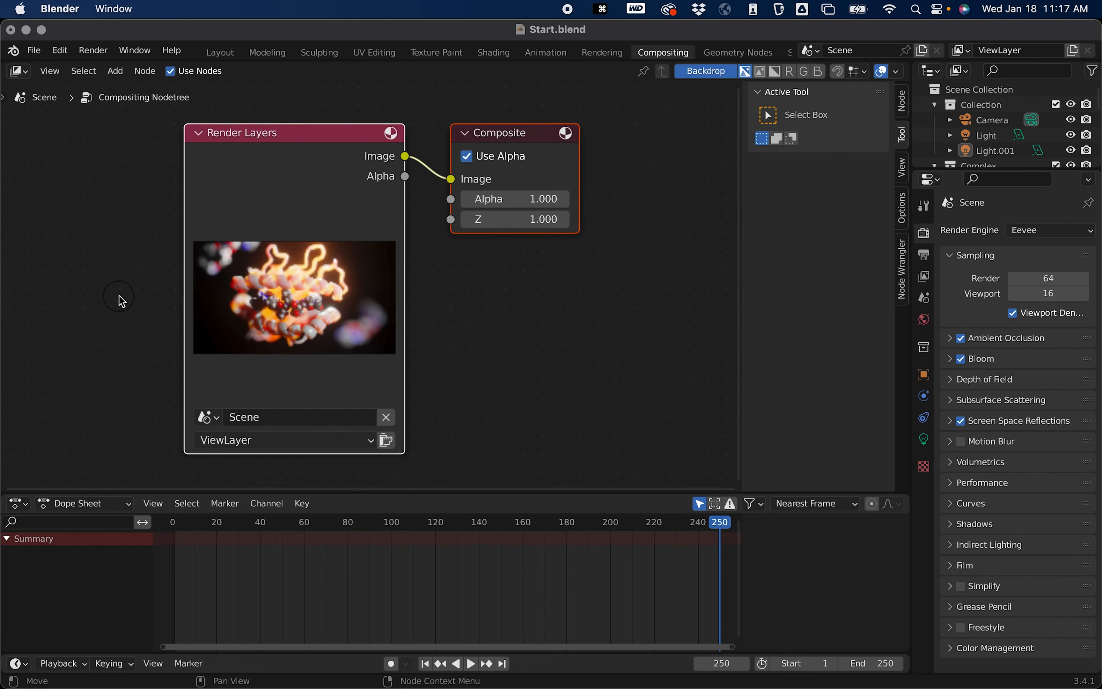
Step: Spread the Render Layers and Composite nodes apart to leave room between them for more nodes
middle_click_drag(513, 305, 493, 293)
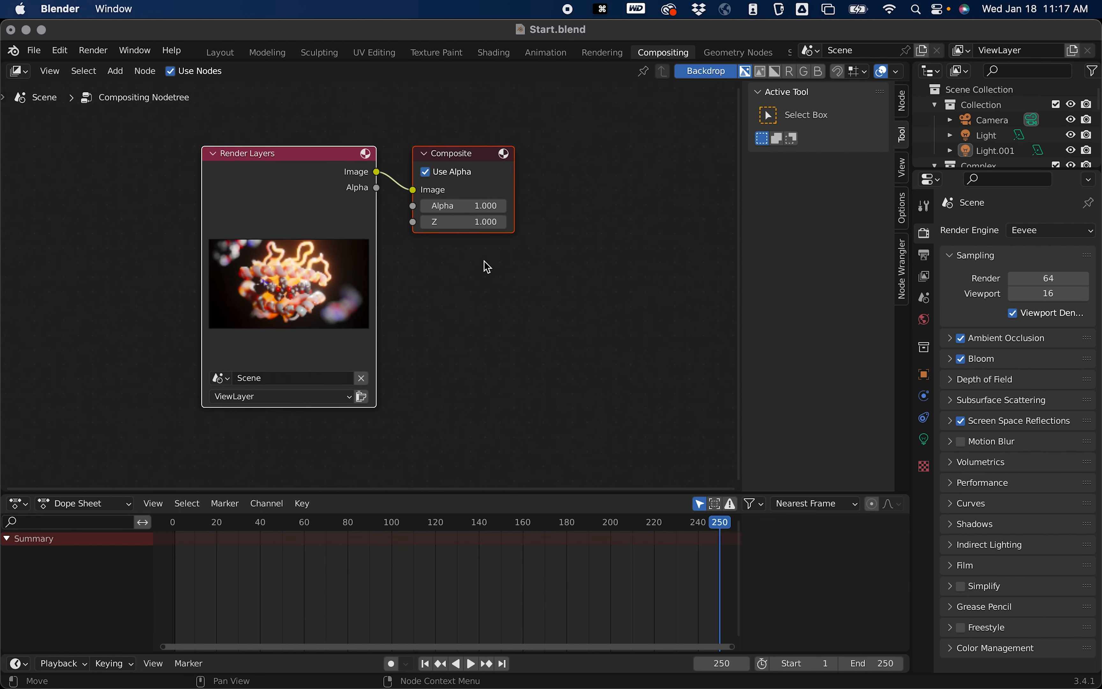
left_click(504, 292)
left_click_drag(473, 159, 634, 136)
left_click_drag(305, 150, 251, 153)
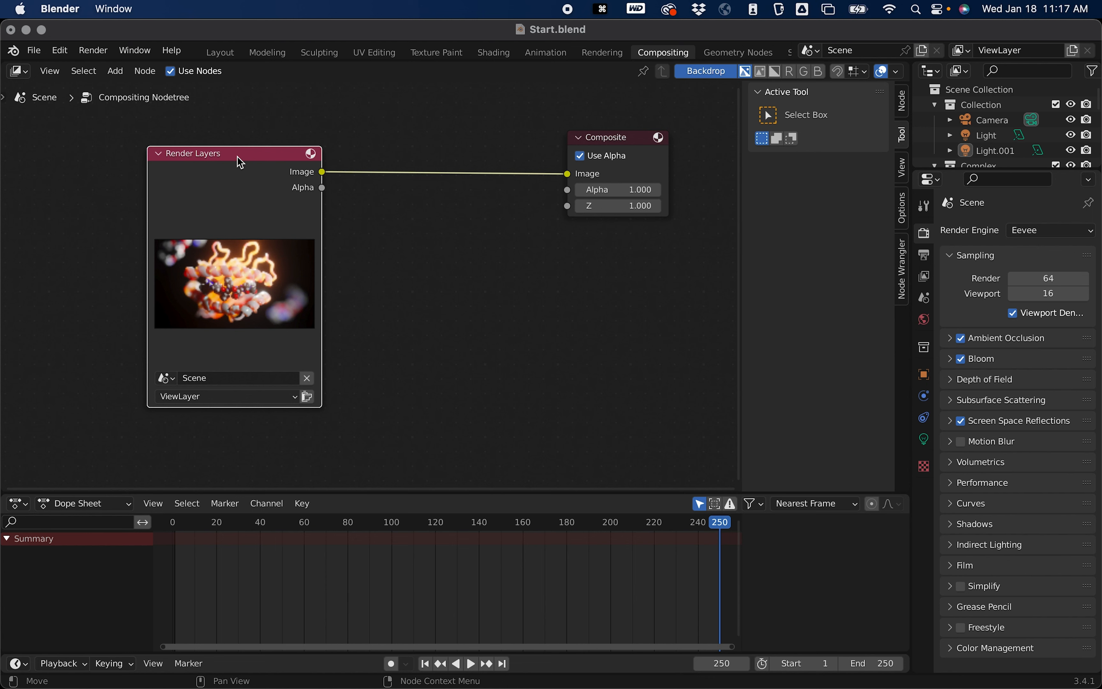
left_click_drag(239, 156, 191, 162)
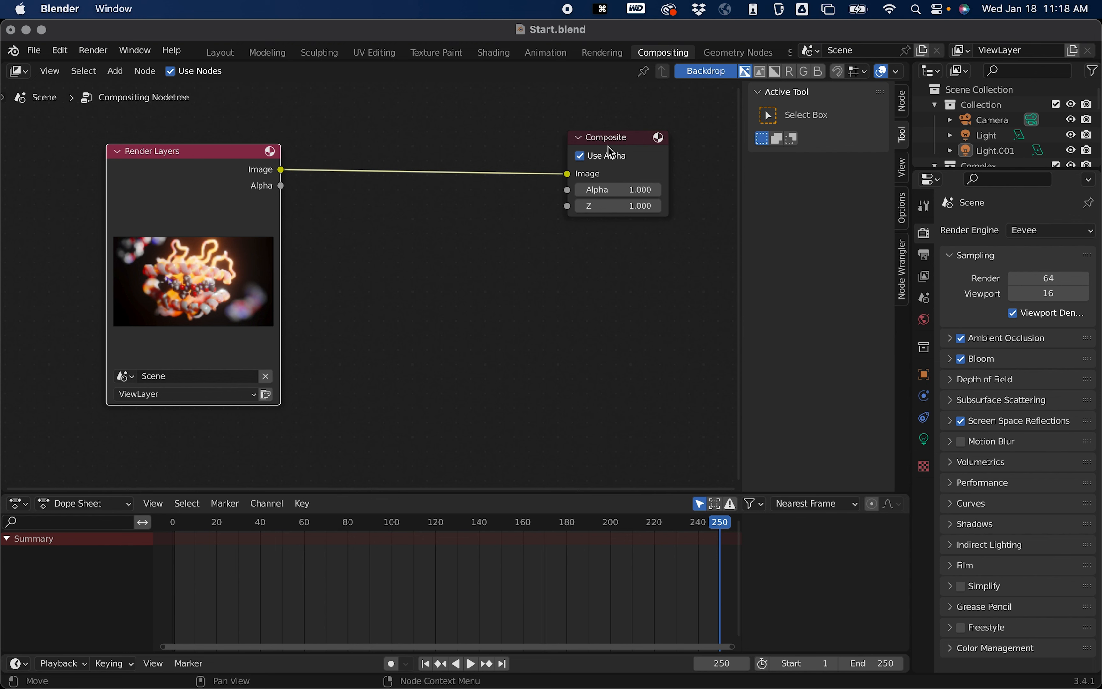
left_click(393, 315)
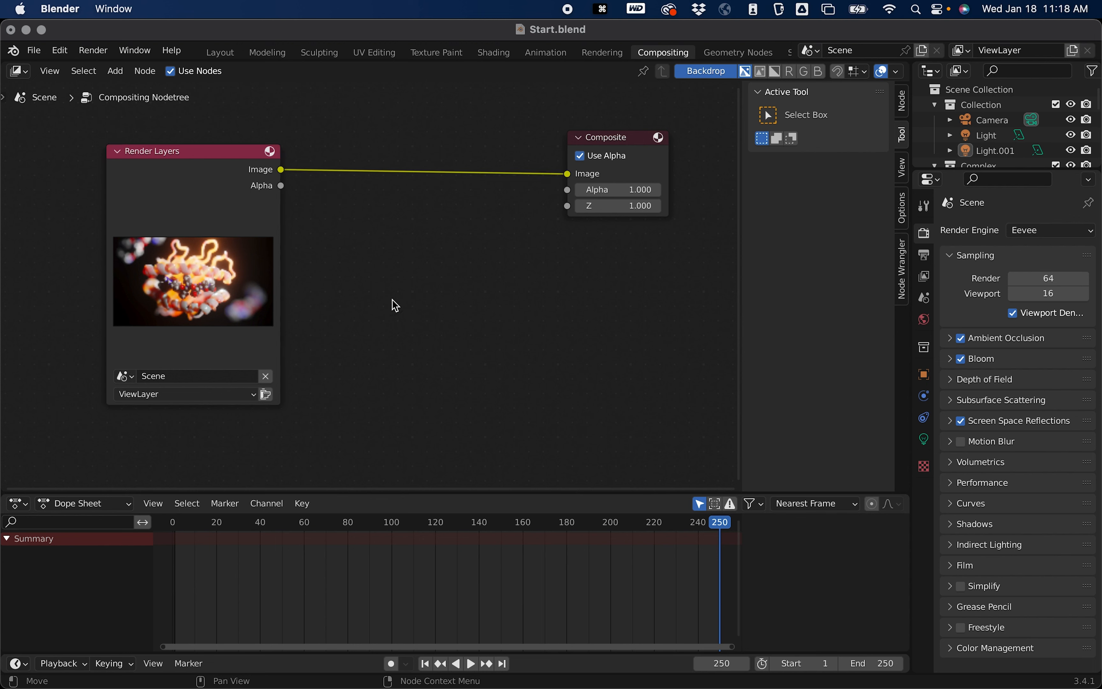
Step: Add a Glare node in the empty space below the link between the Render Layers and Composite nodes
key("shift+a")
left_click(394, 306)
type("glare")
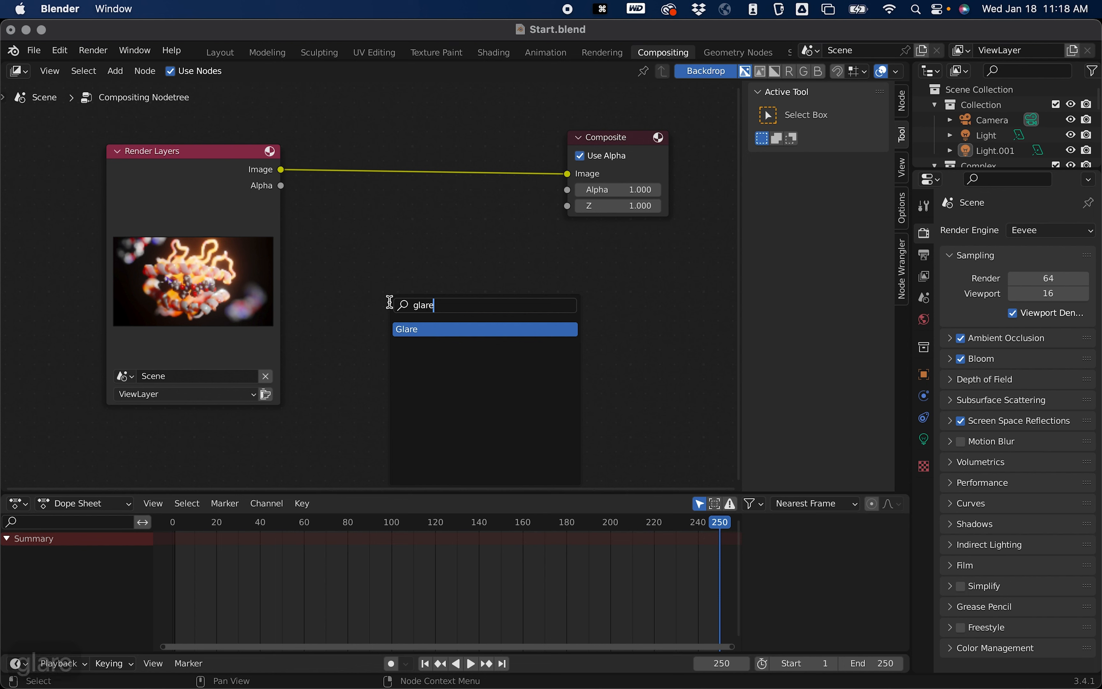
left_click(403, 330)
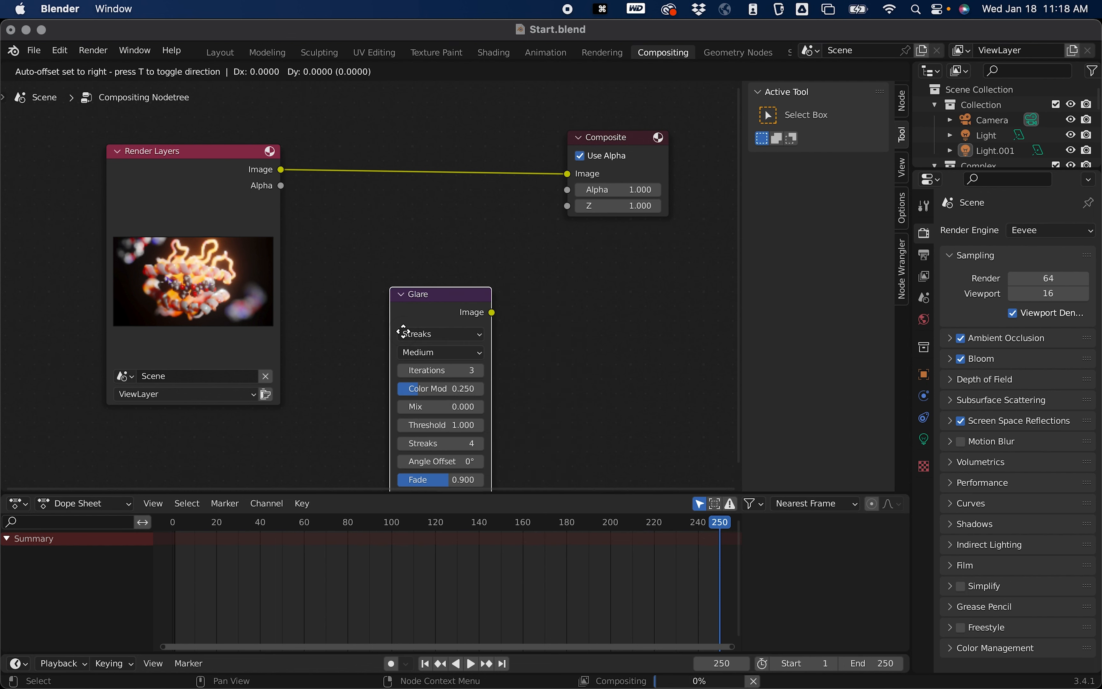
left_click(398, 265)
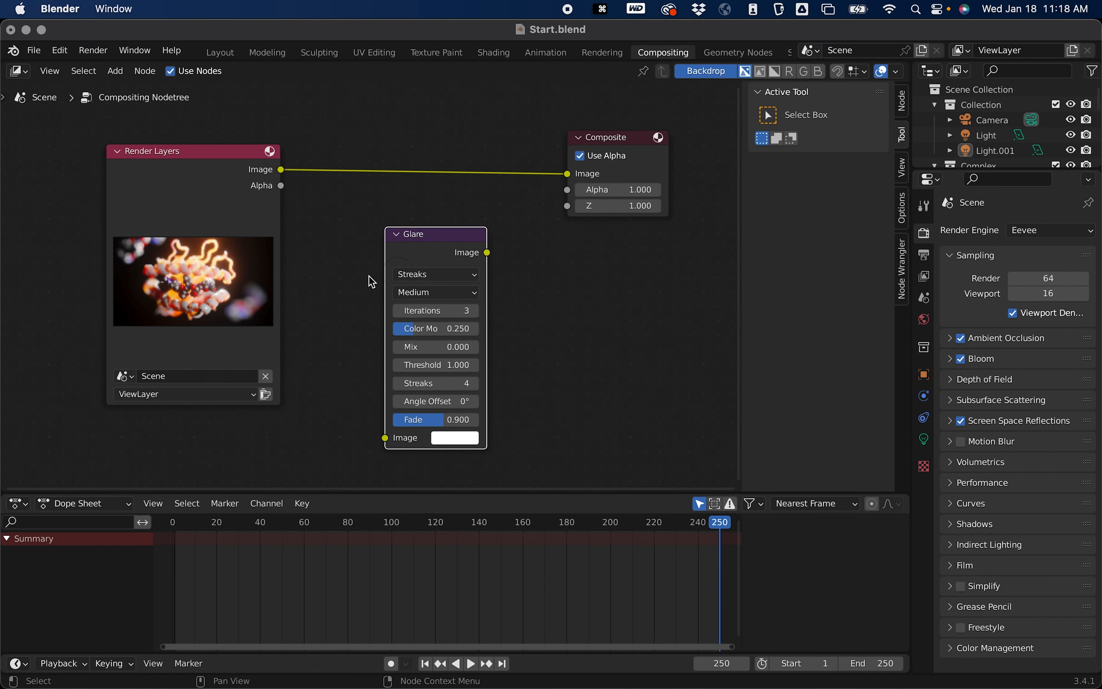
Step: Add a Glare node, insert it into the link between Render Layers and Composite, and position it beside Render Layers
left_click(334, 274)
key("shift")
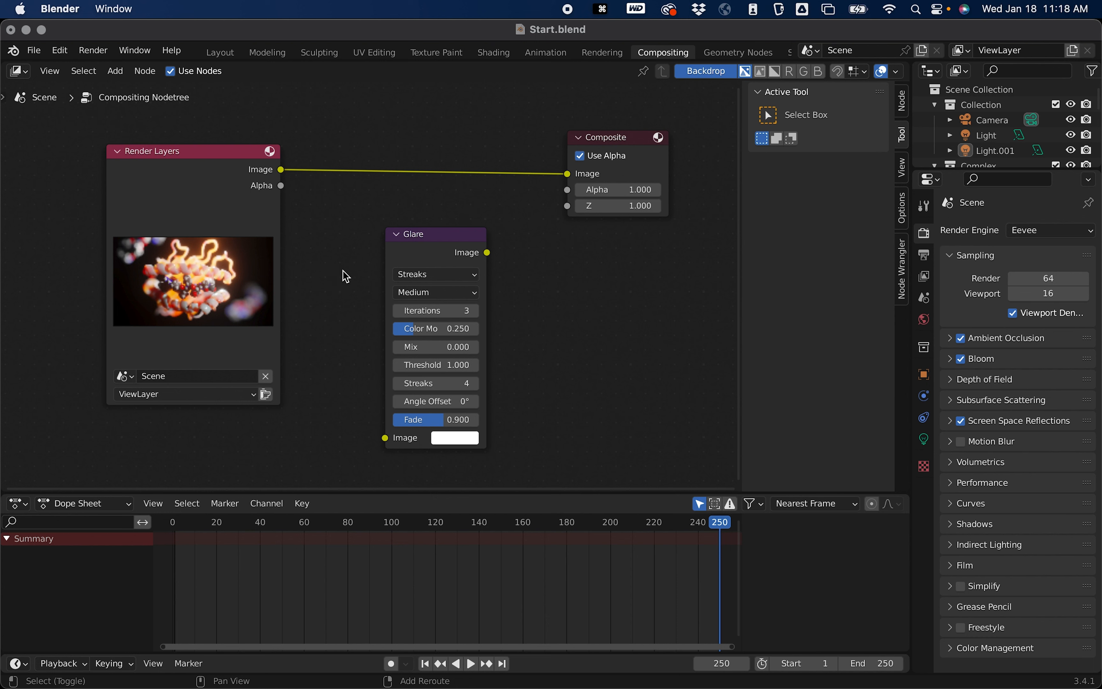
key("shift+a")
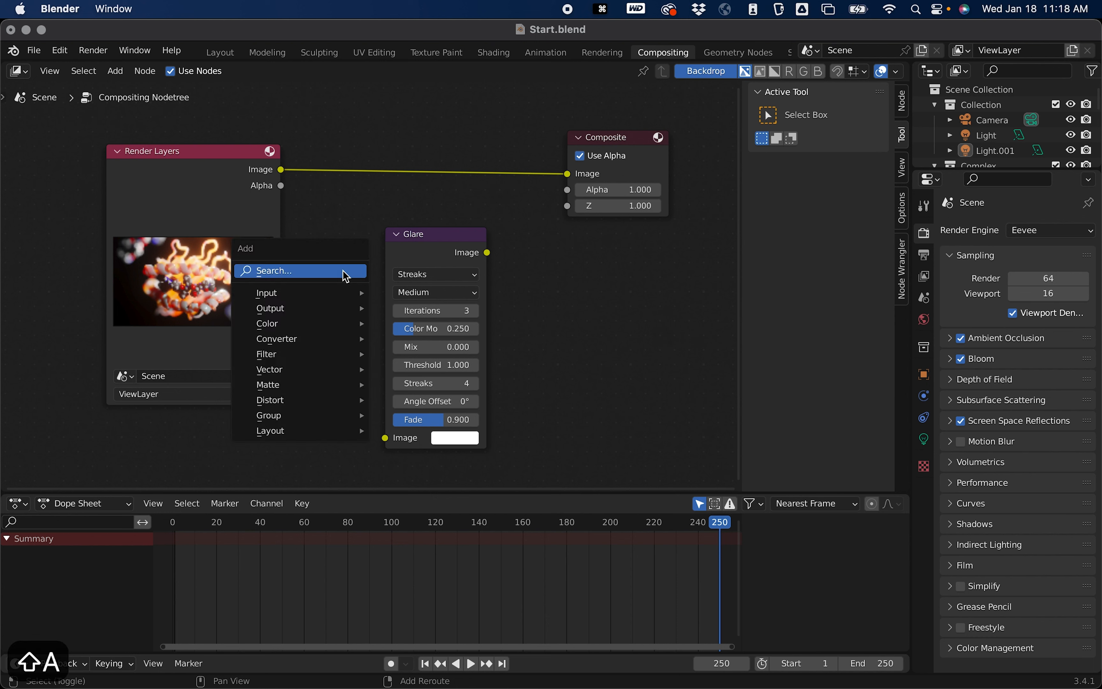
left_click(282, 273)
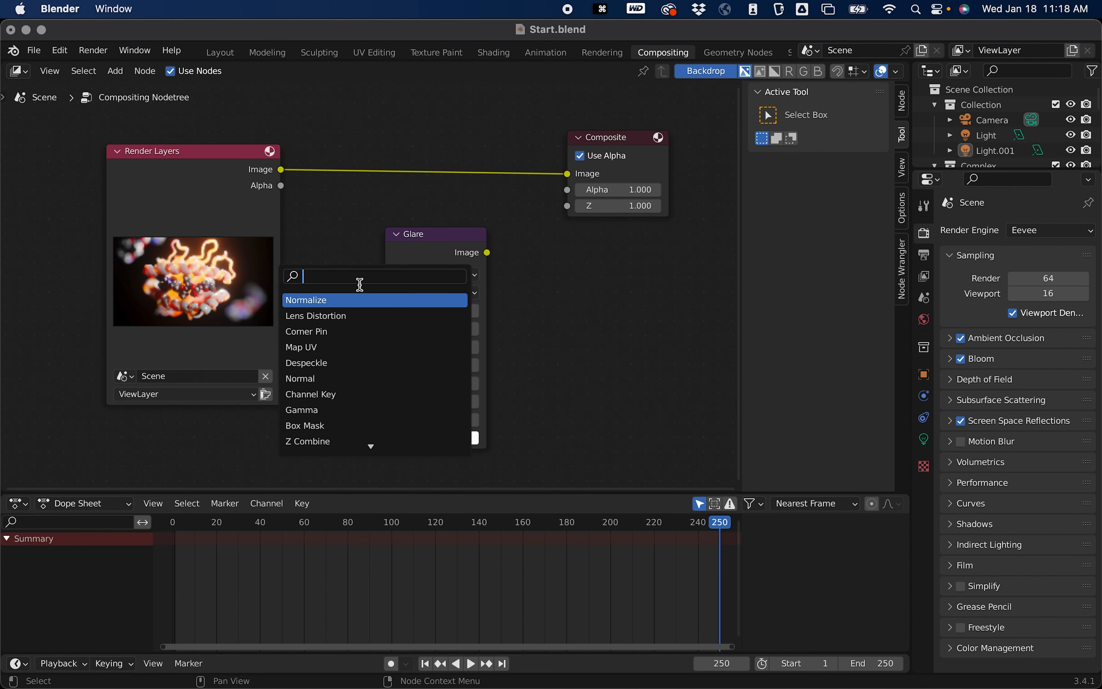
type("glare")
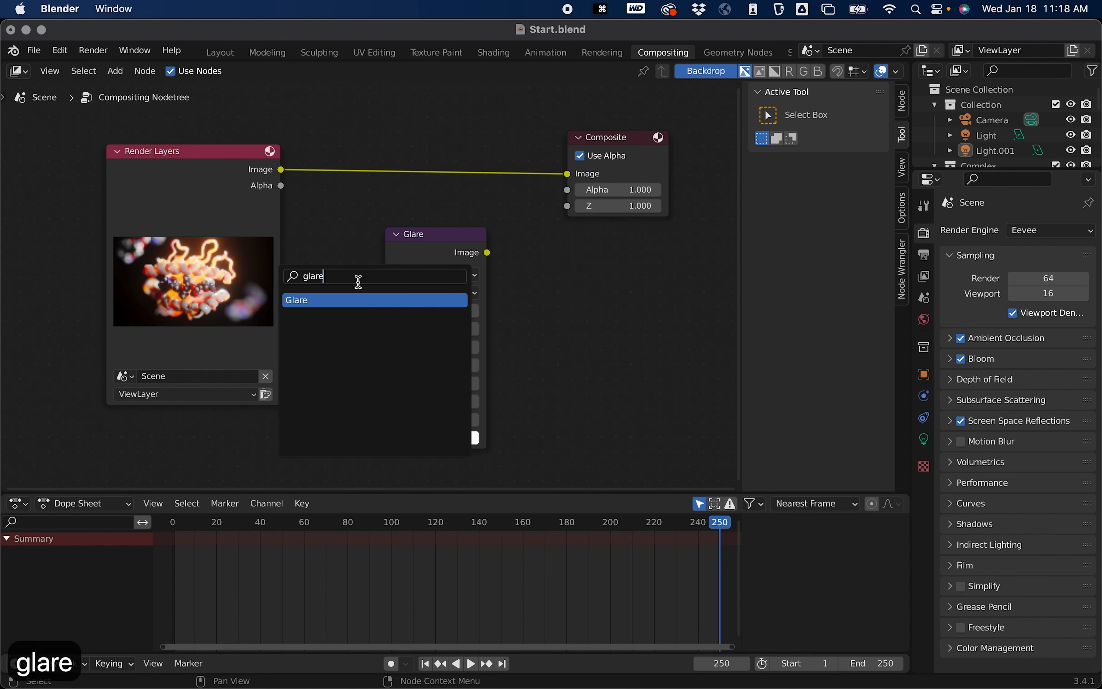
left_click(297, 301)
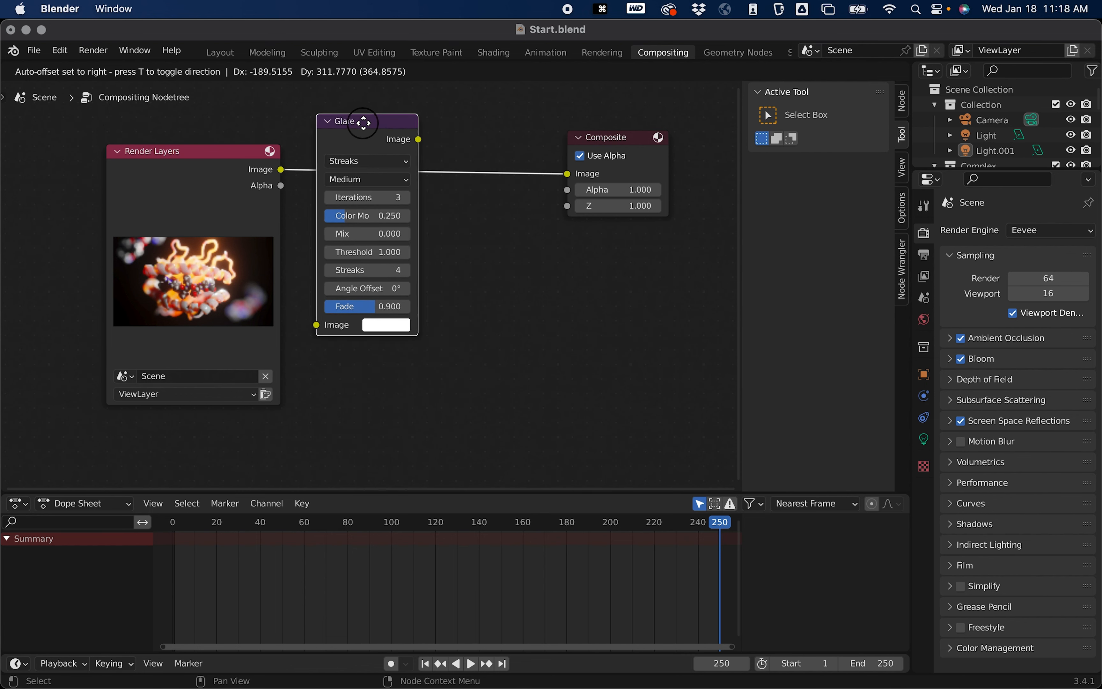
left_click(388, 122)
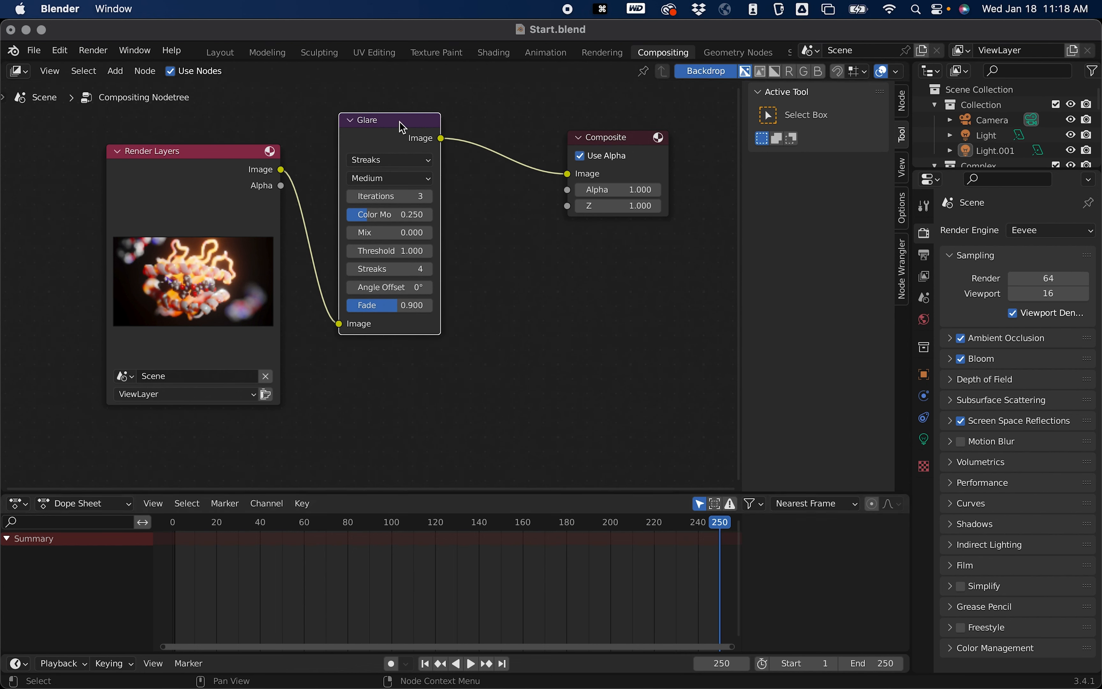
left_click_drag(403, 128, 377, 134)
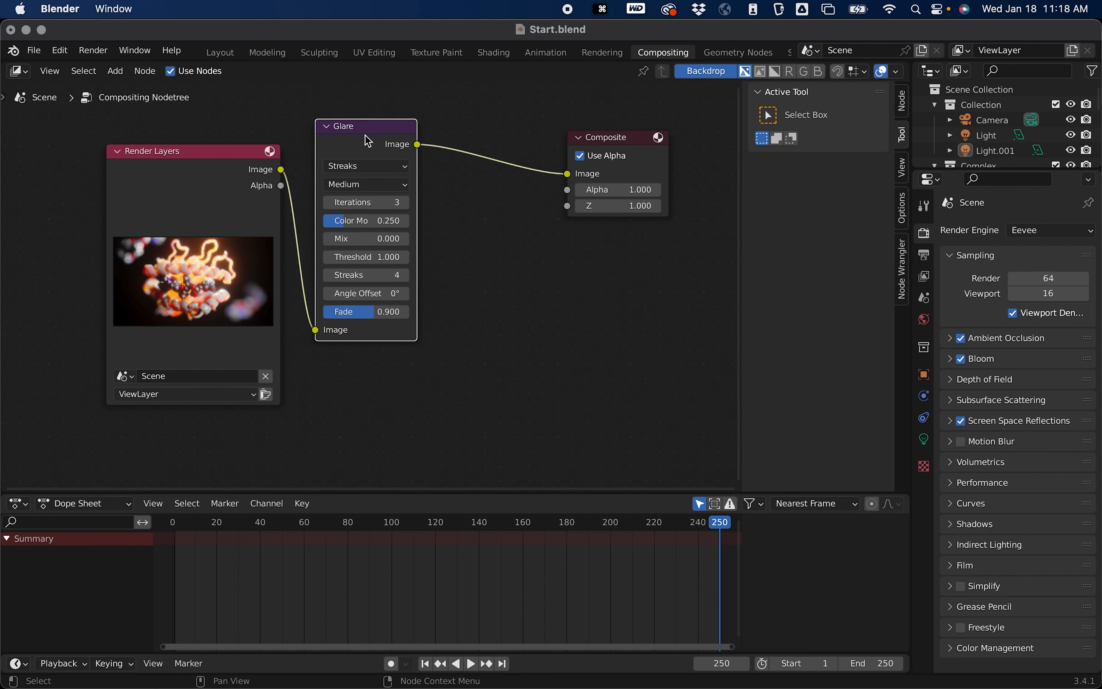
Step: Set the Glare node's type to Fog Glow and align the node with Render Layers
left_click(372, 169)
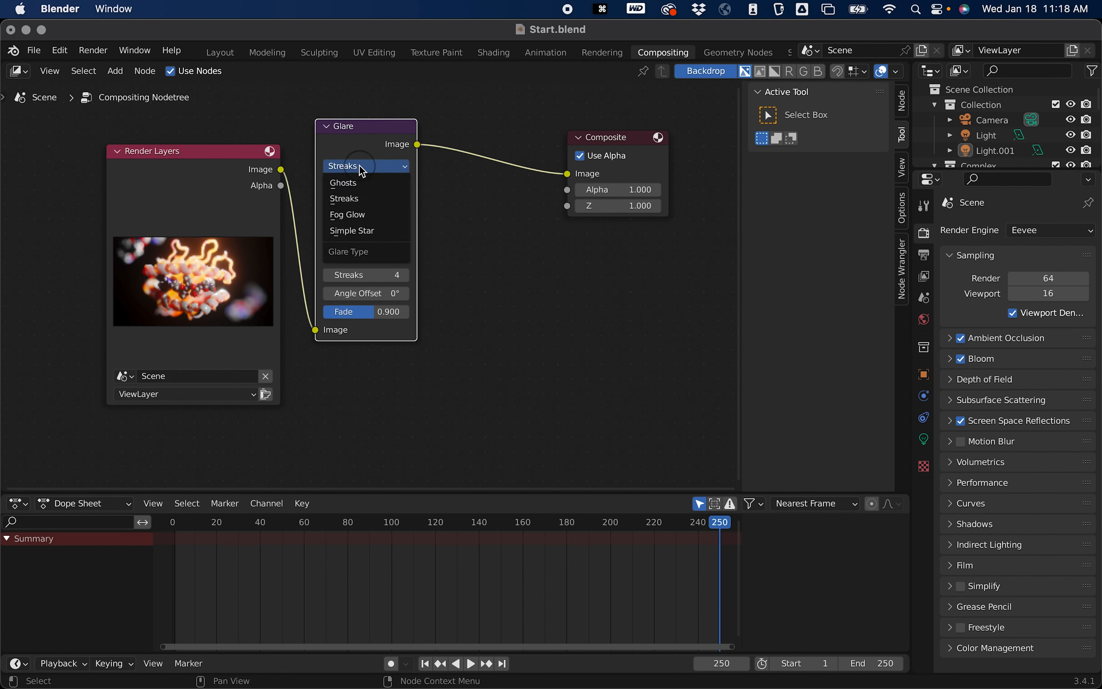
left_click(358, 223)
mouse_move(379, 131)
left_mouse_down()
mouse_move(365, 143)
mouse_move(364, 158)
mouse_move(375, 154)
left_mouse_up()
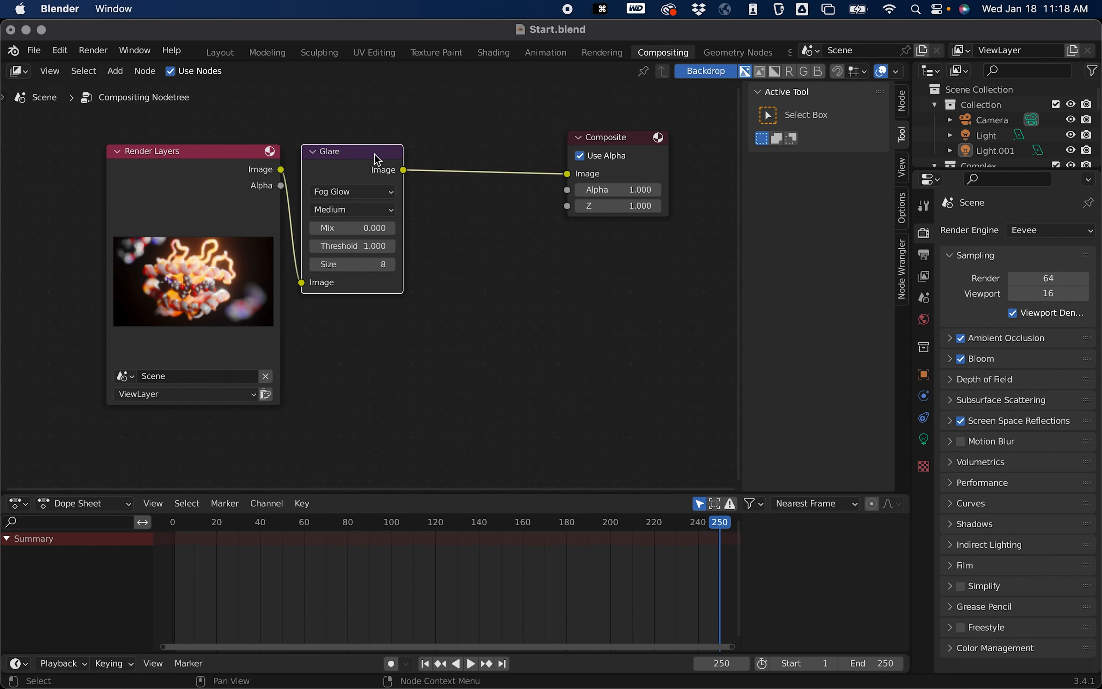
left_click(451, 216)
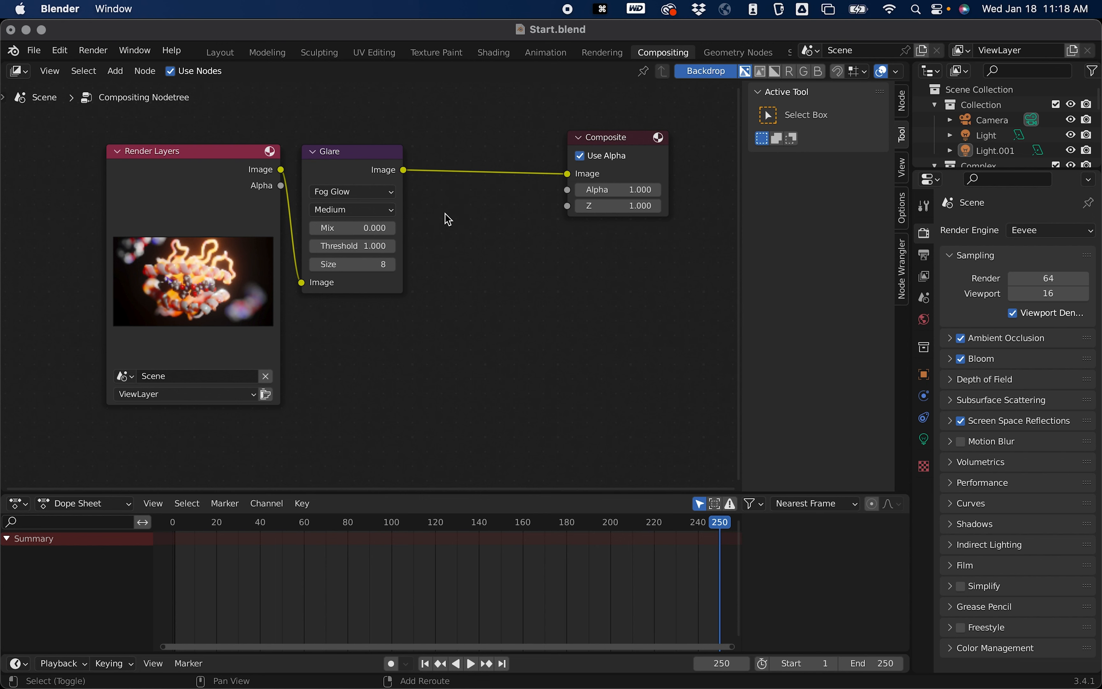
Step: Insert a Lens Distortion node between Glare and Composite, and arrange it and the Composite node in a compact row
key("shift+a")
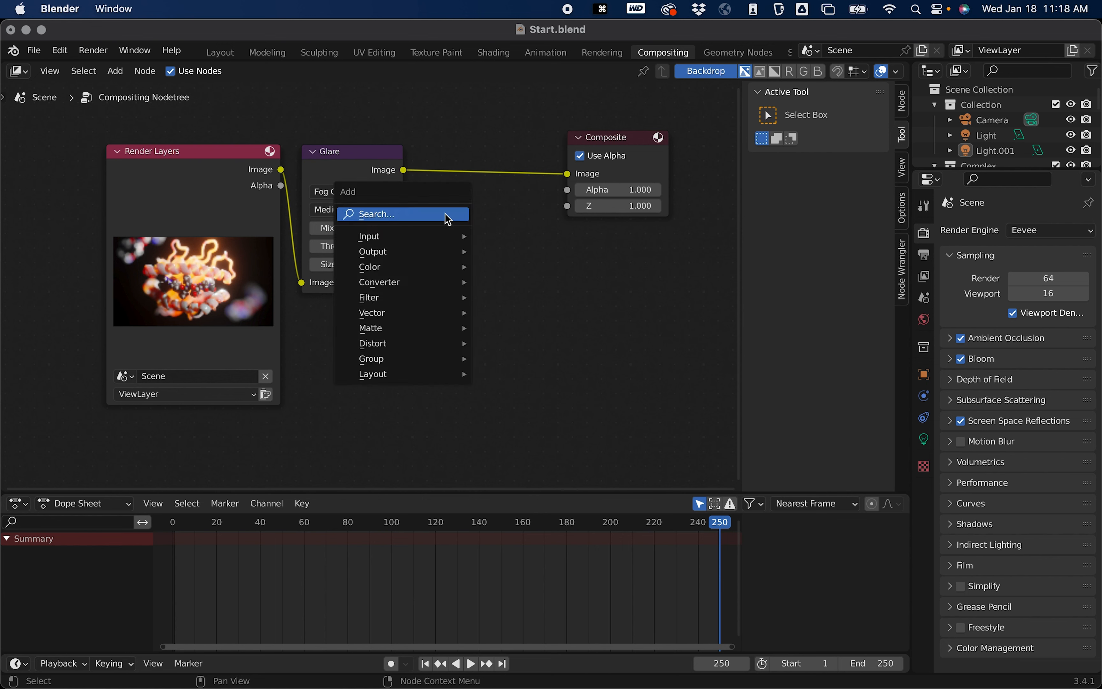
left_click(449, 215)
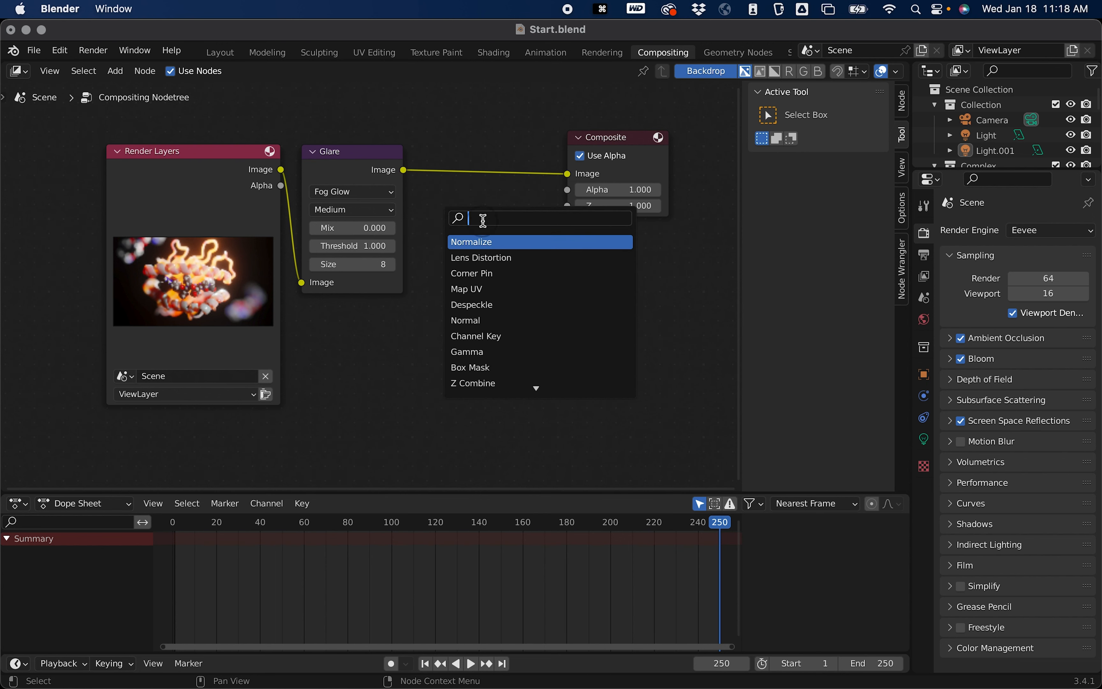
type("dis")
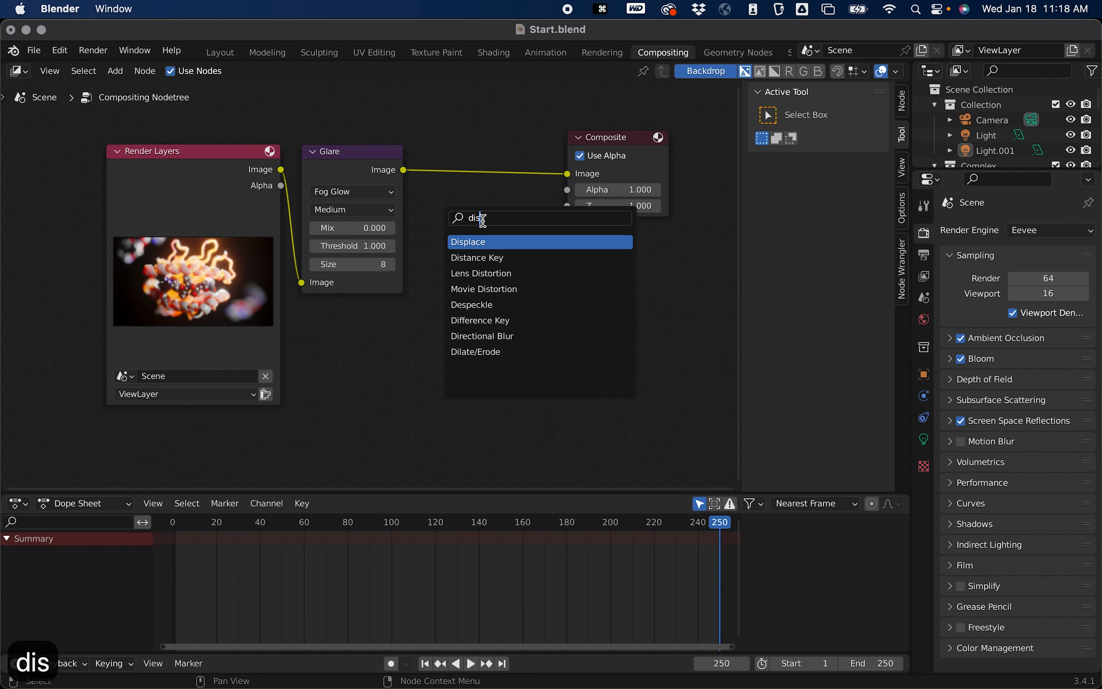
left_click(483, 273)
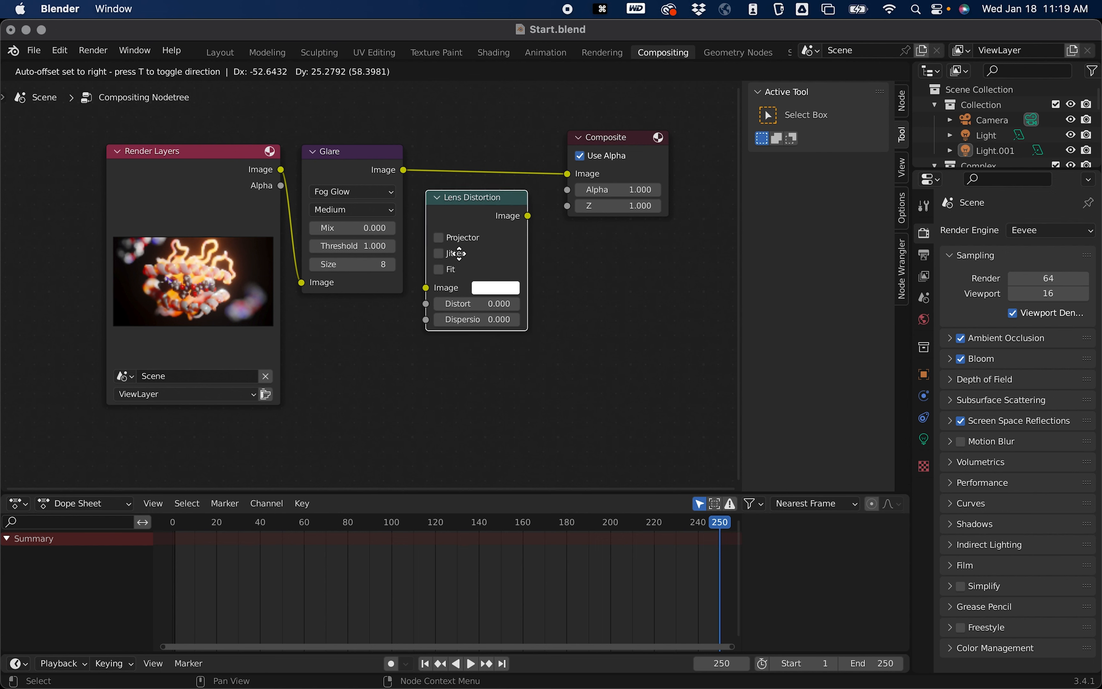
left_click(460, 205)
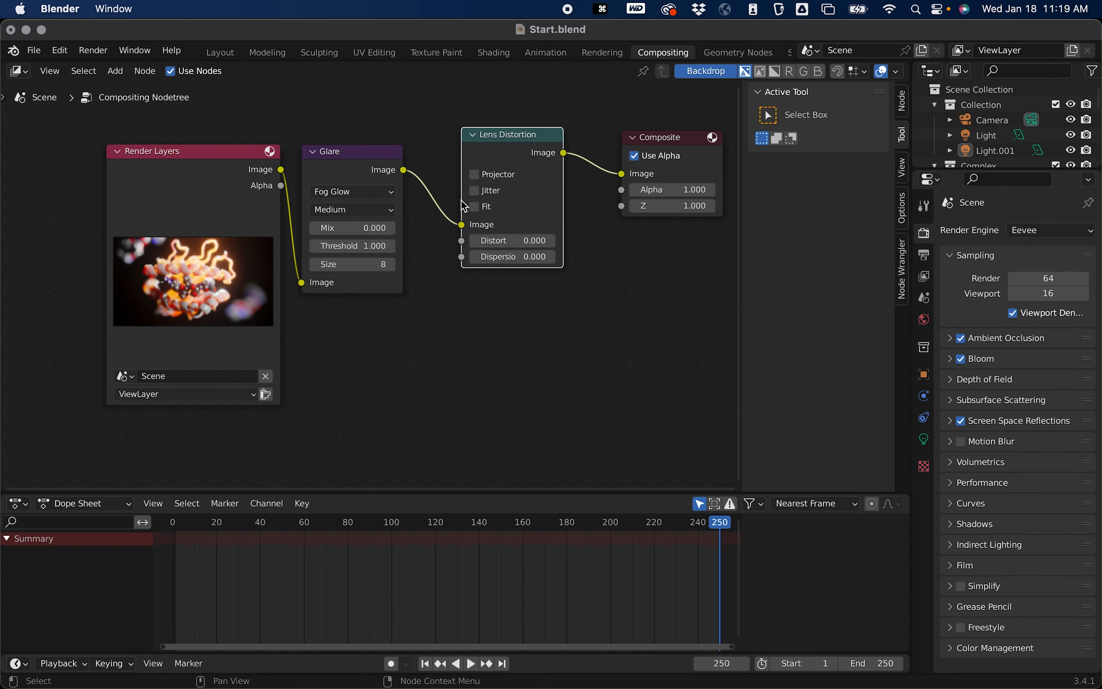
left_click_drag(536, 137, 501, 160)
left_click_drag(699, 146, 612, 184)
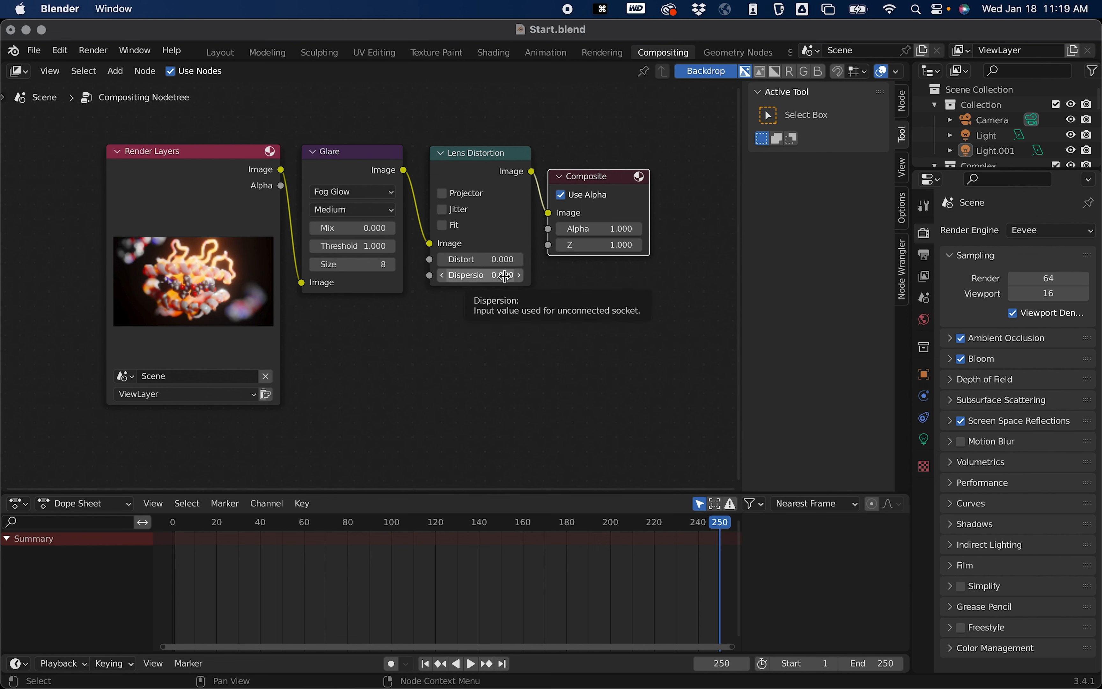
Step: Set the Lens Distortion node's Dispersion to 0.175
left_click(476, 276)
key("BackSpace")
type("1")
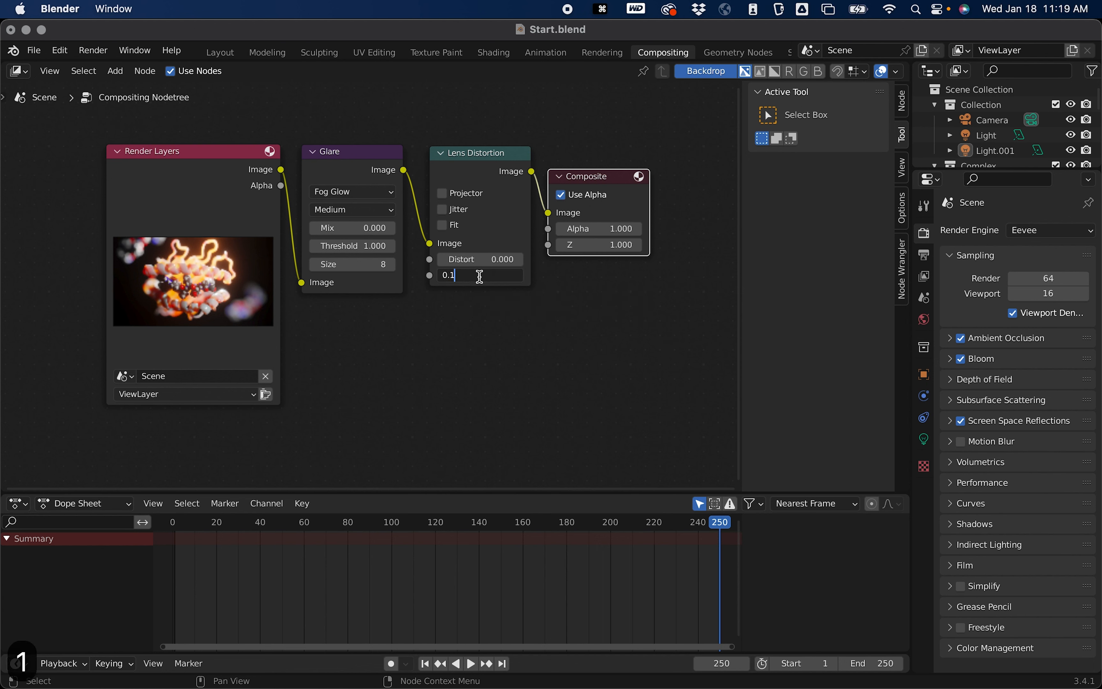
type("75")
key("Return")
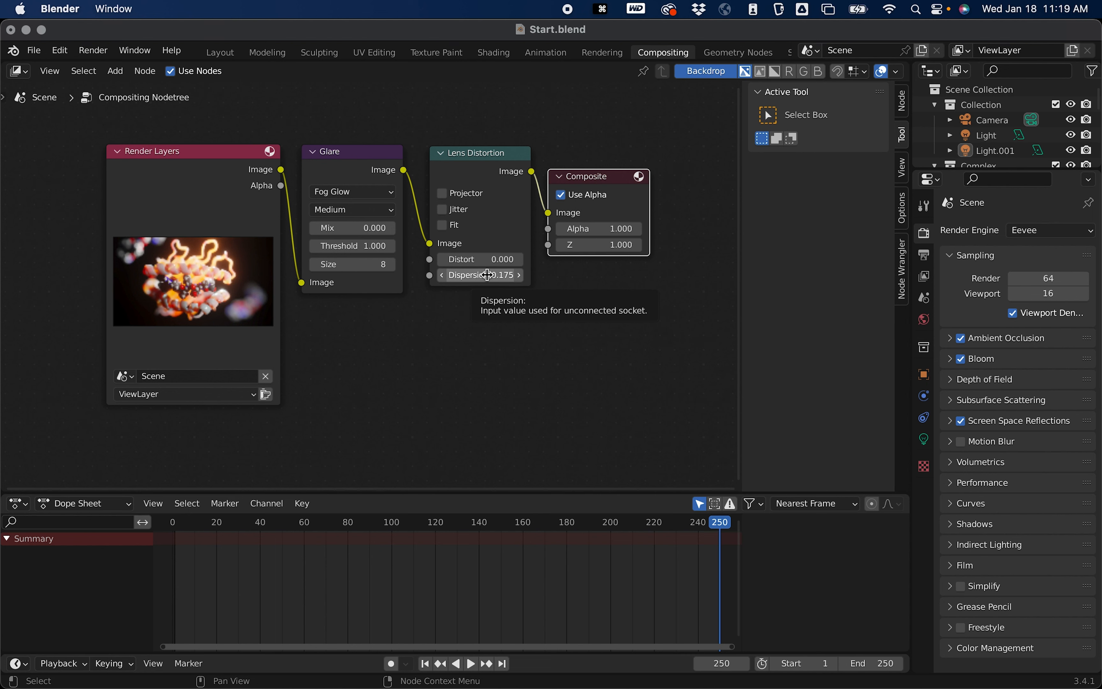
Step: Shift the Render Layers node slightly upwards and return to the Layout workspace
left_click(468, 326)
left_click_drag(200, 152, 196, 137)
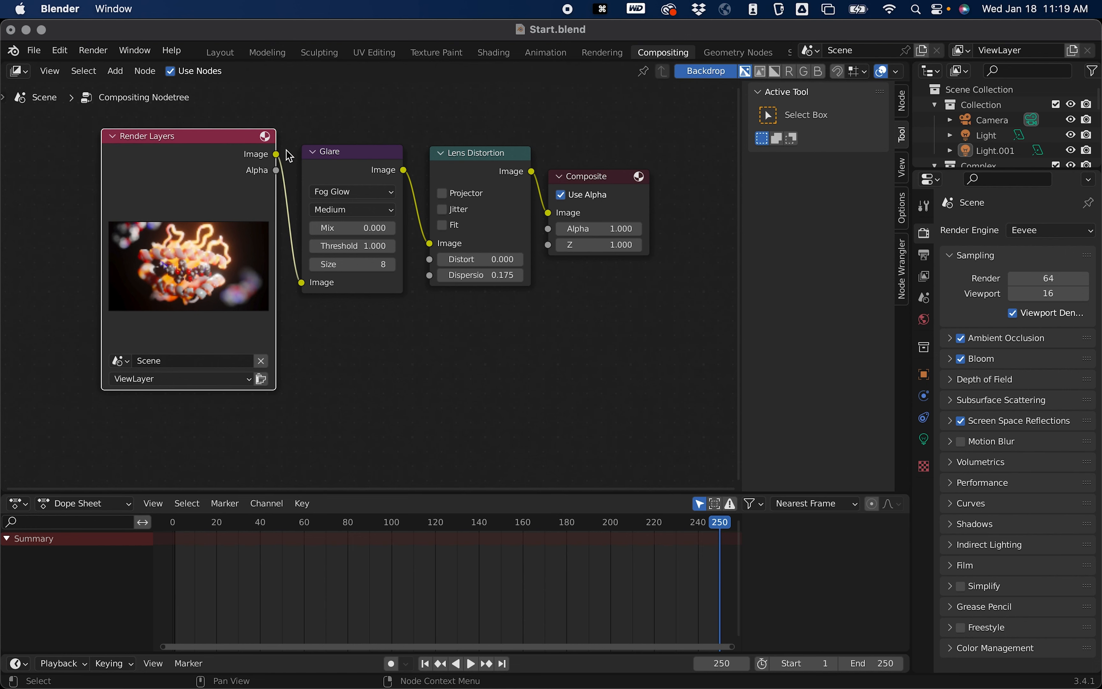
left_click(221, 56)
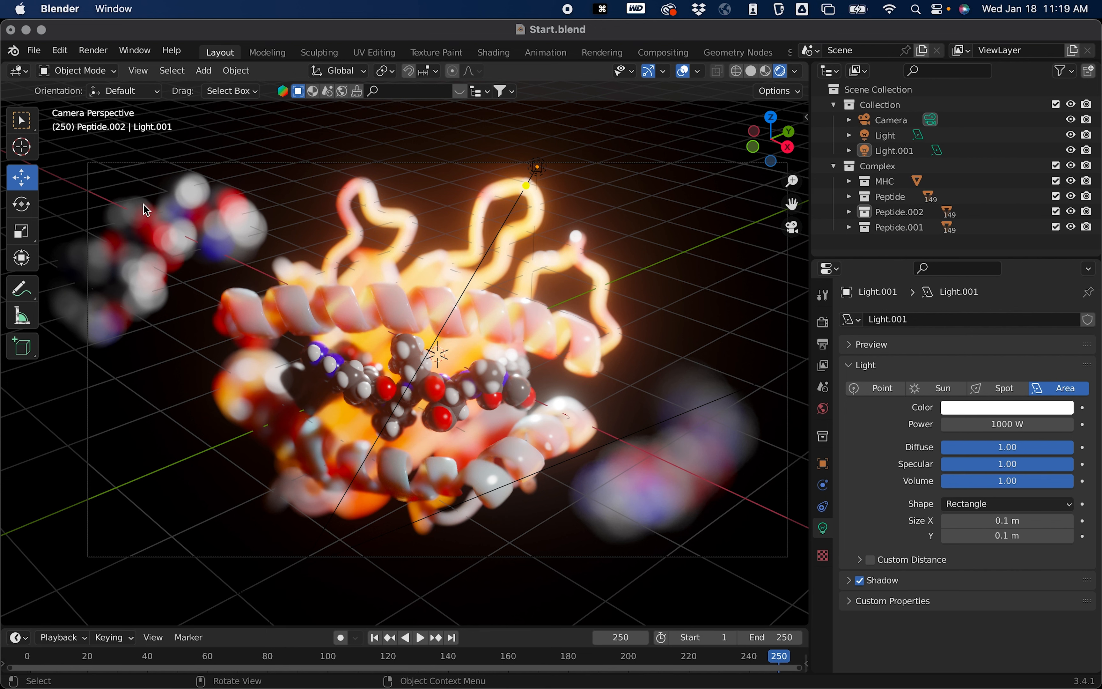
Step: Render the current frame as a still image to check the compositor effects and close the render result window
left_click(93, 52)
left_click(94, 51)
left_click(94, 51)
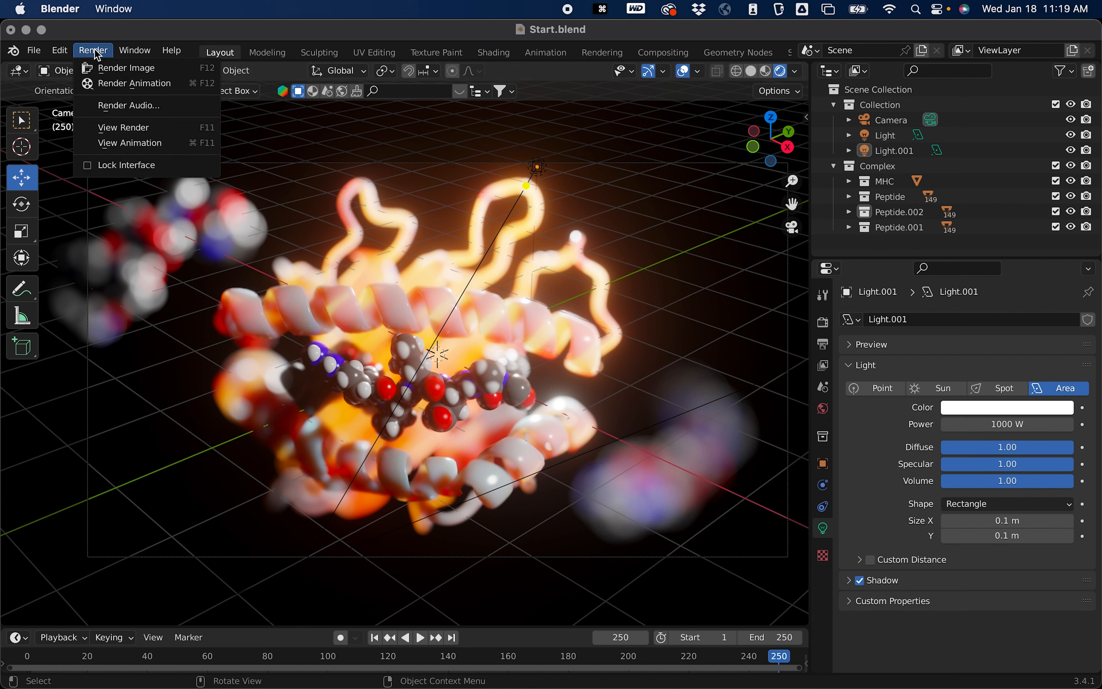
left_click(110, 72)
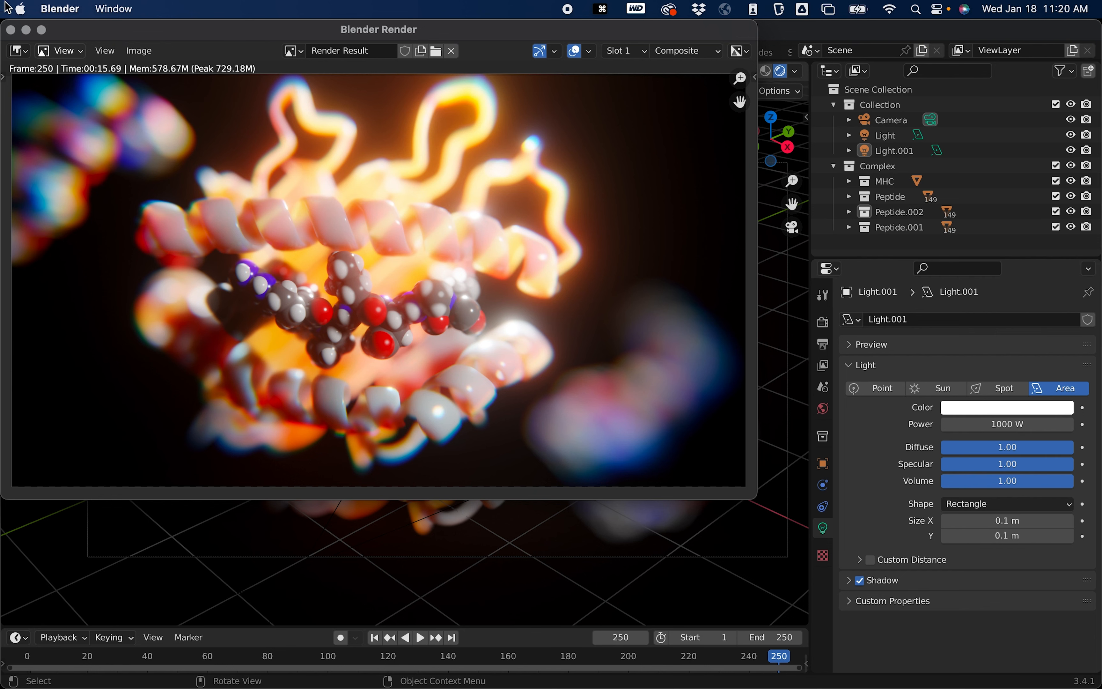
left_click(13, 29)
Step: Set the power of the area light Light.001 to 750 W and deselect the light
left_click(899, 148)
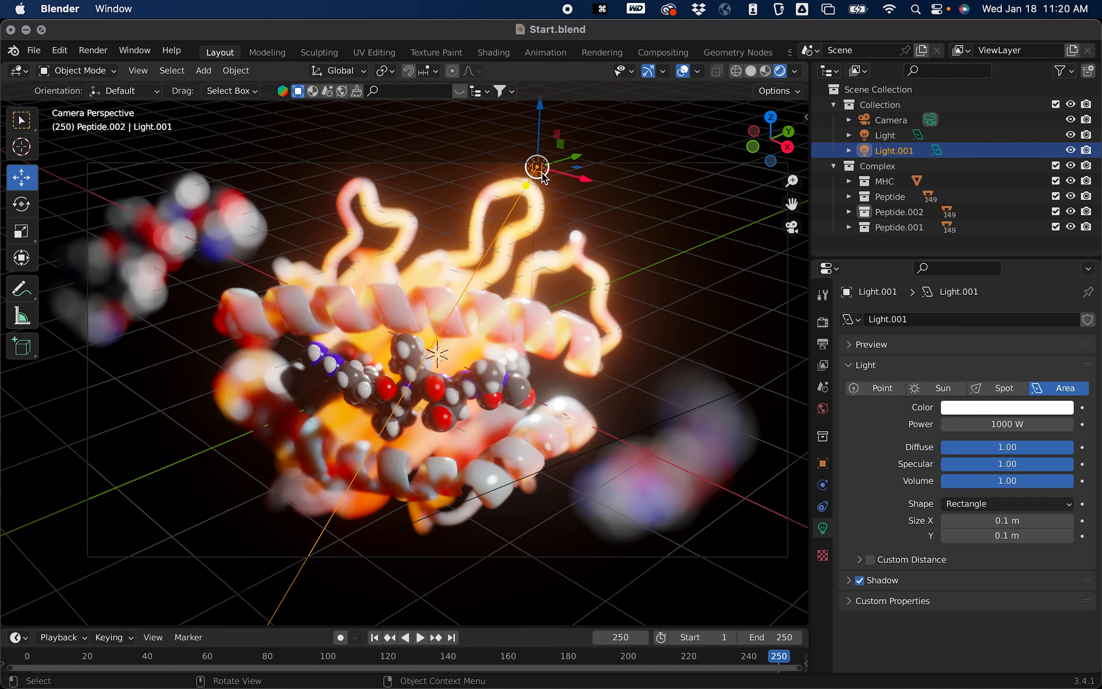
left_click(1018, 424)
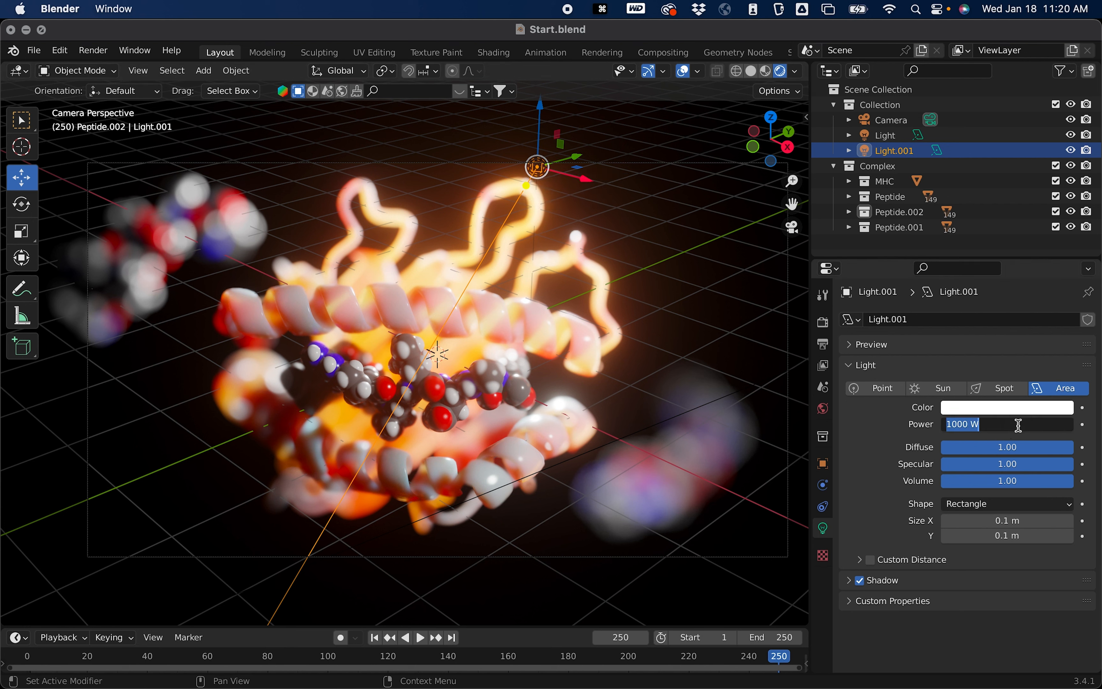
type("750")
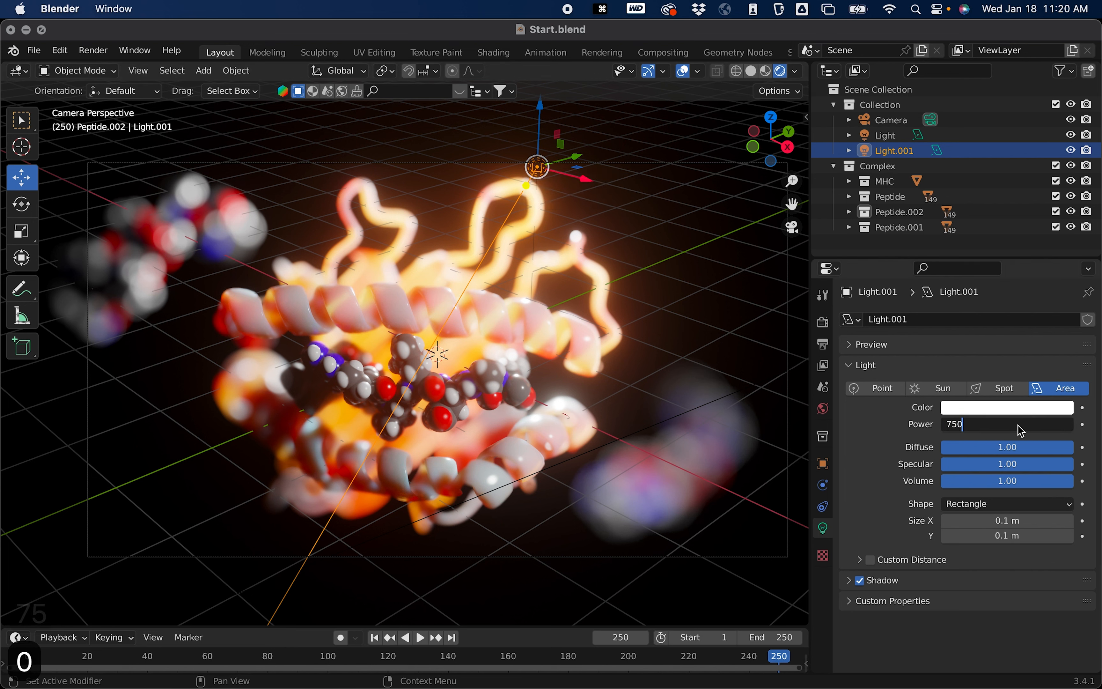
key("Return")
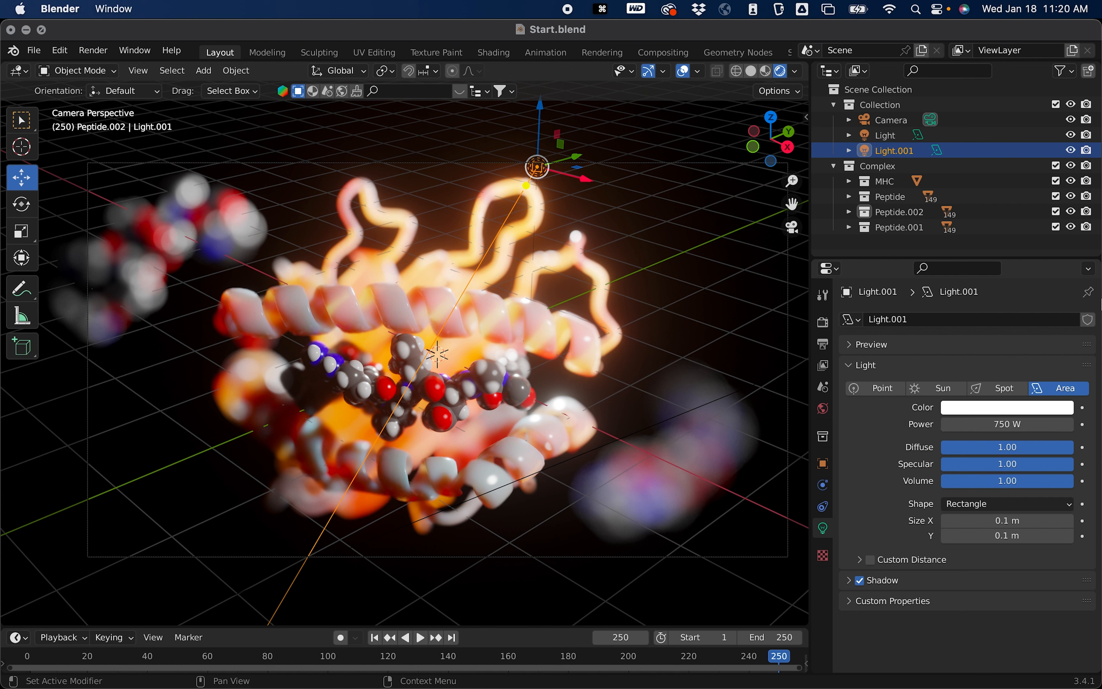
left_click(639, 238)
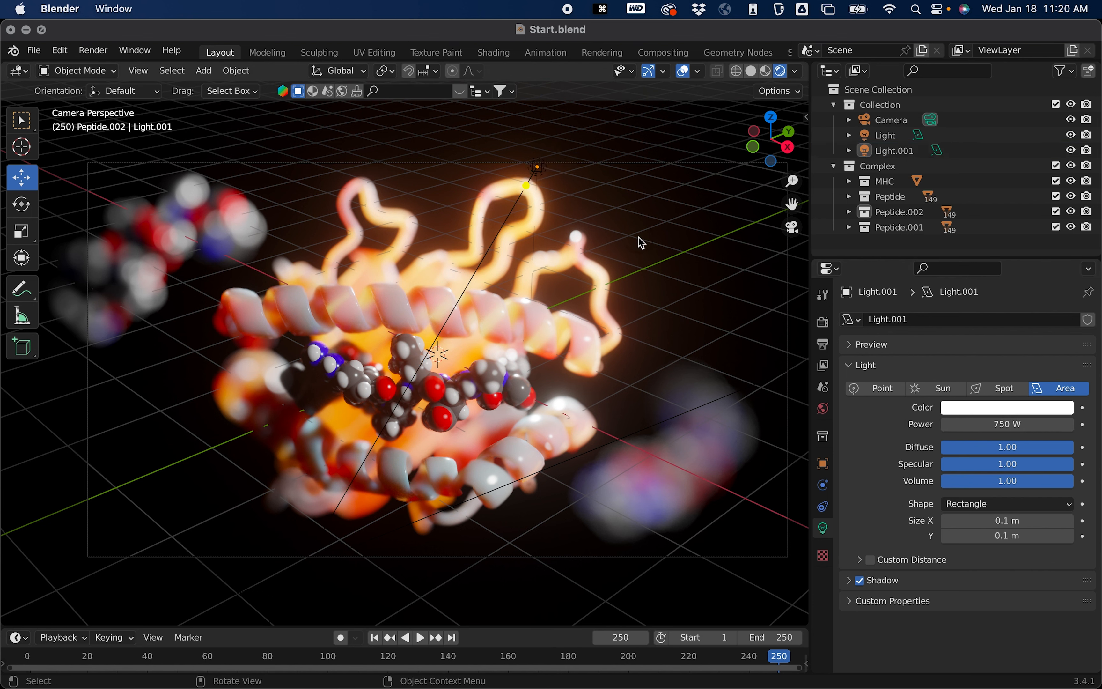
Step: Save the Start.blend file and collapse the Complex collection in the Outliner
left_click(36, 51)
left_click(60, 152)
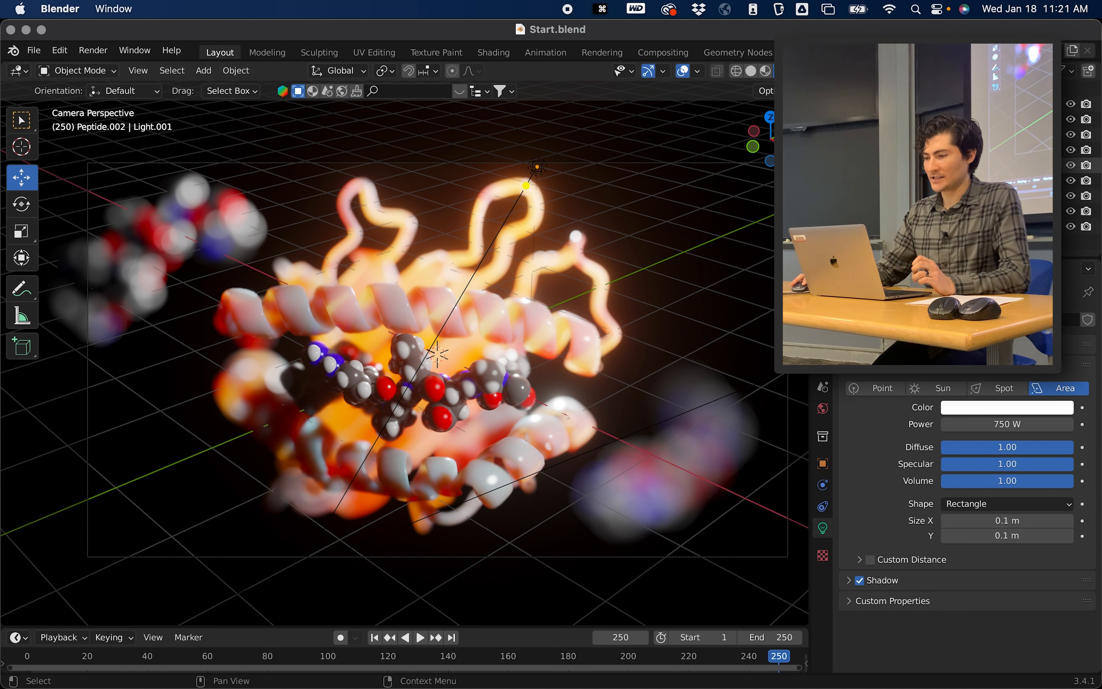
left_click(825, 165)
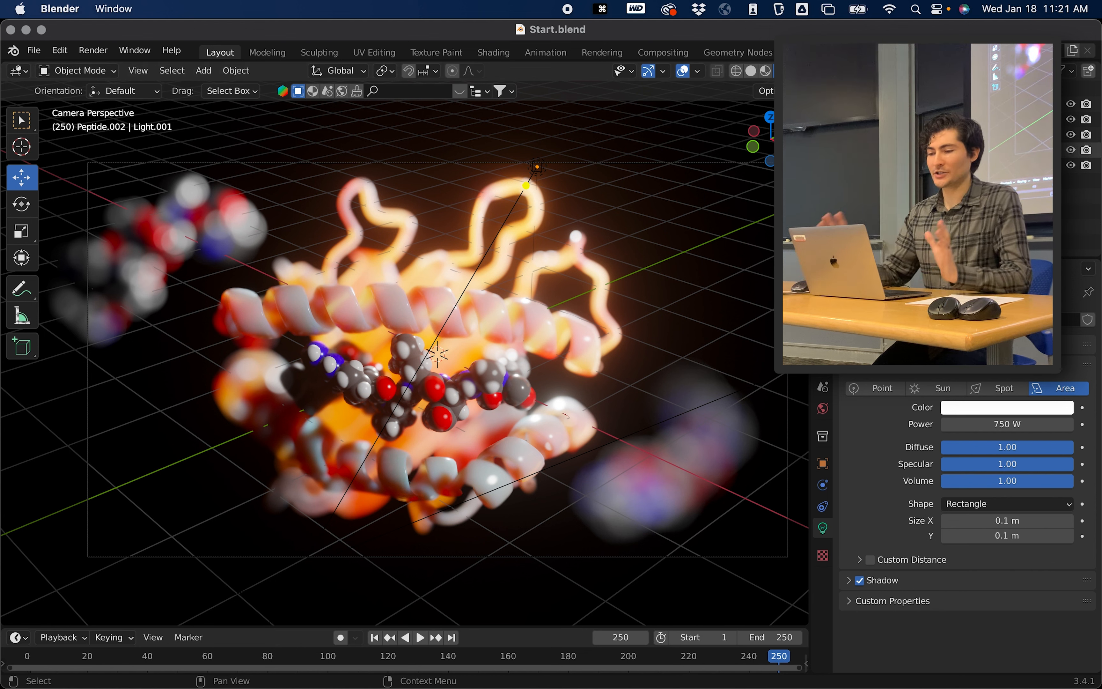